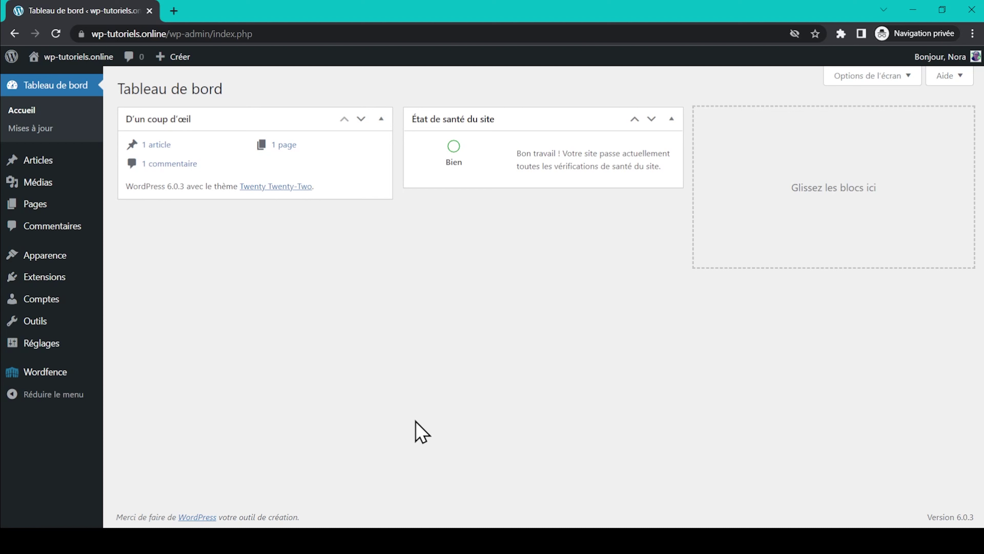
Find the Autoptimize extension in the WordPress plugin directory, then install and activate it.
mouse_move(77, 281)
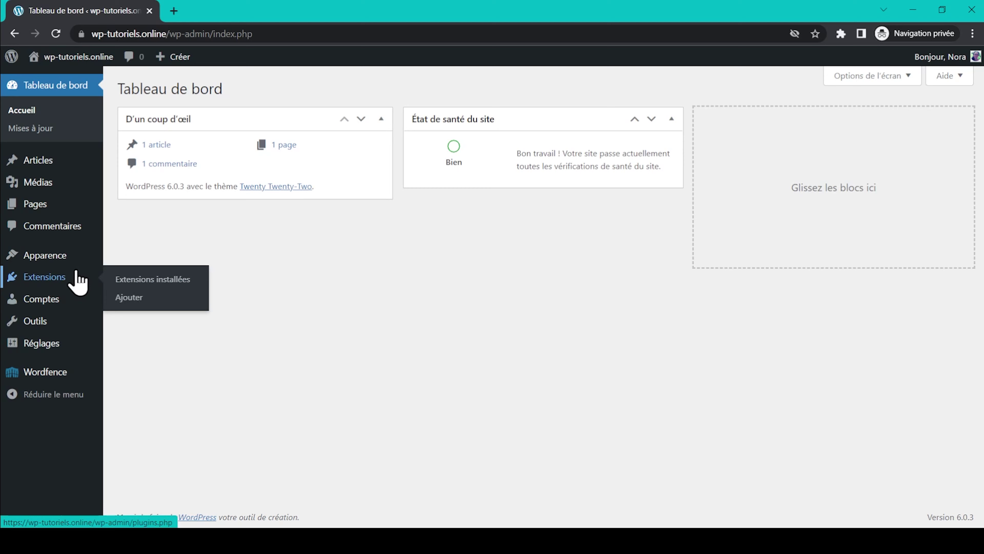
left_click(132, 297)
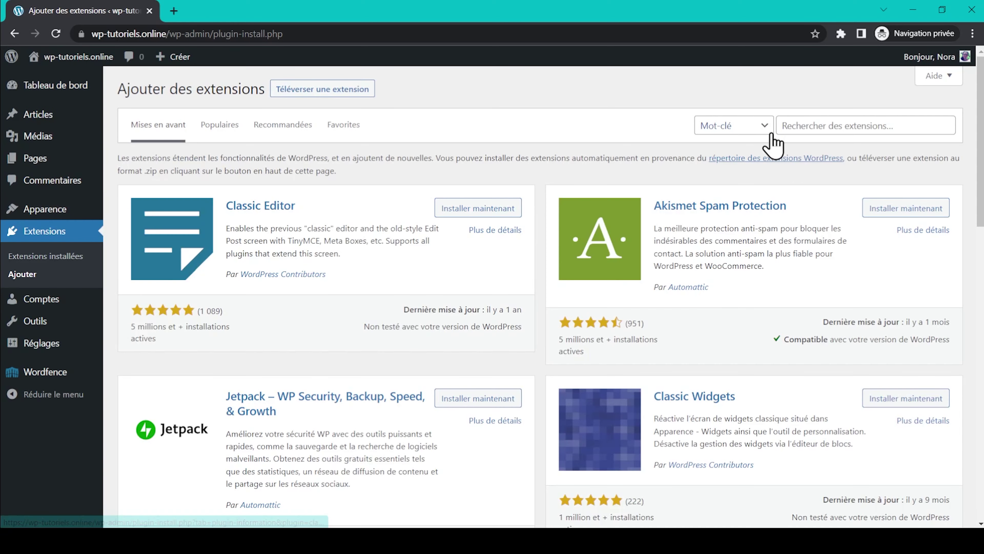
left_click(816, 122)
type("autoptimize")
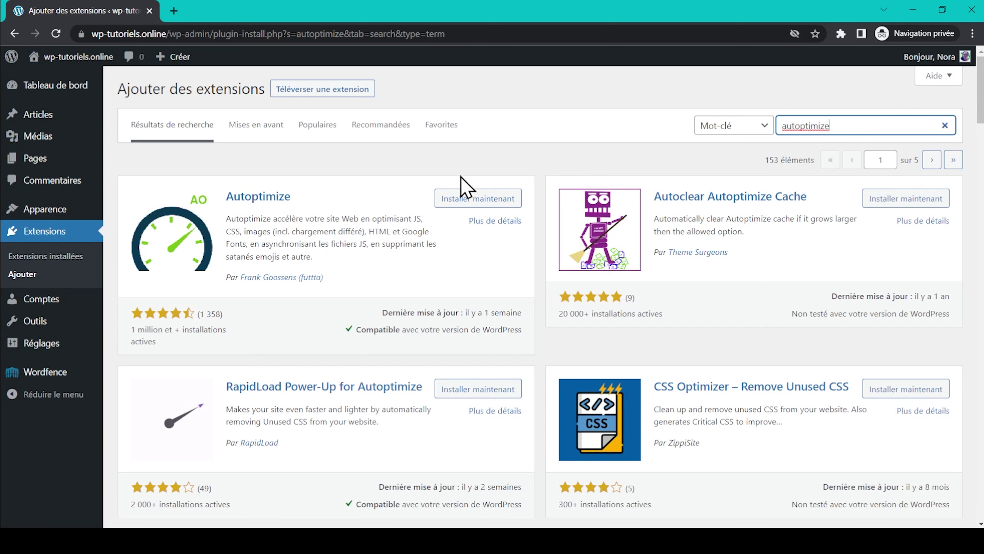
left_click(464, 198)
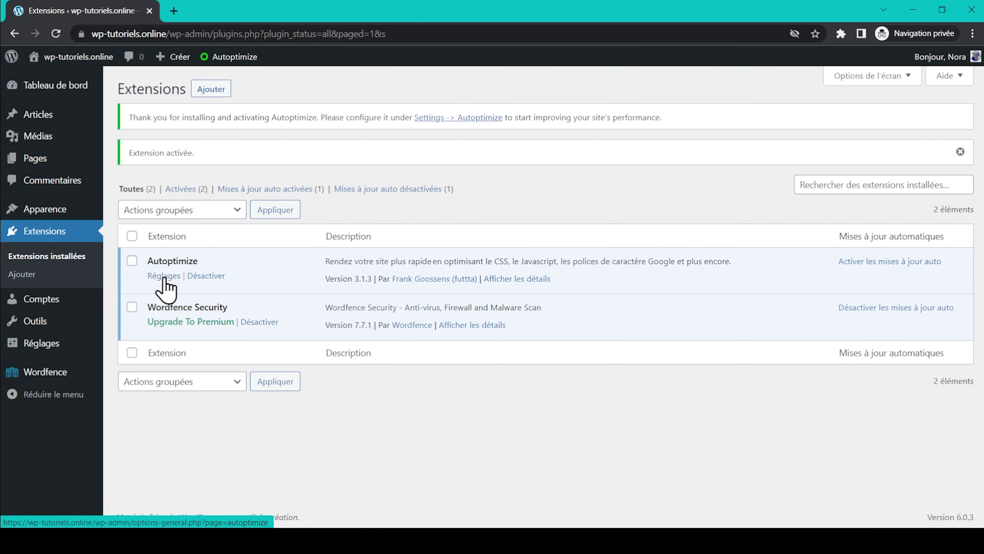
Open the settings page of the Autoptimize extension.
mouse_move(53, 343)
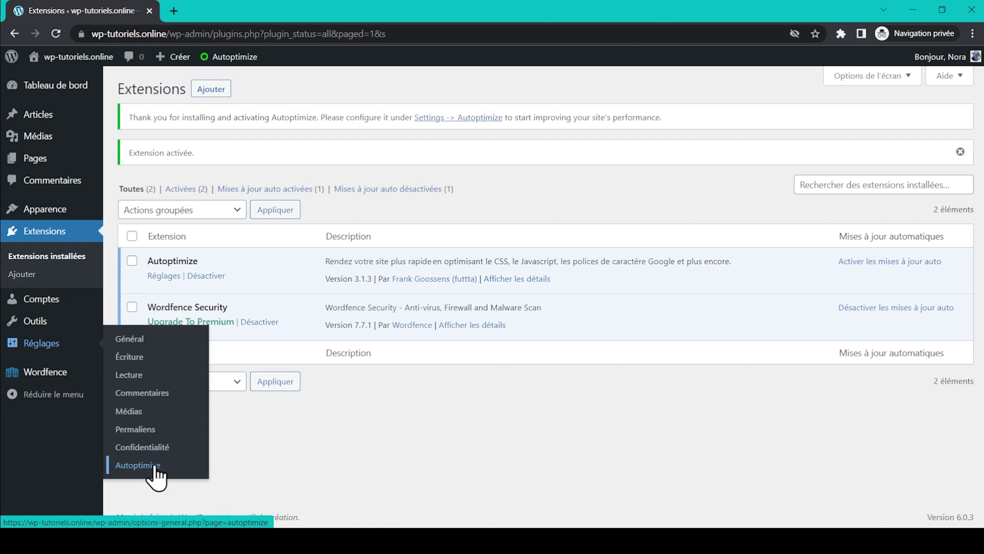
mouse_move(242, 60)
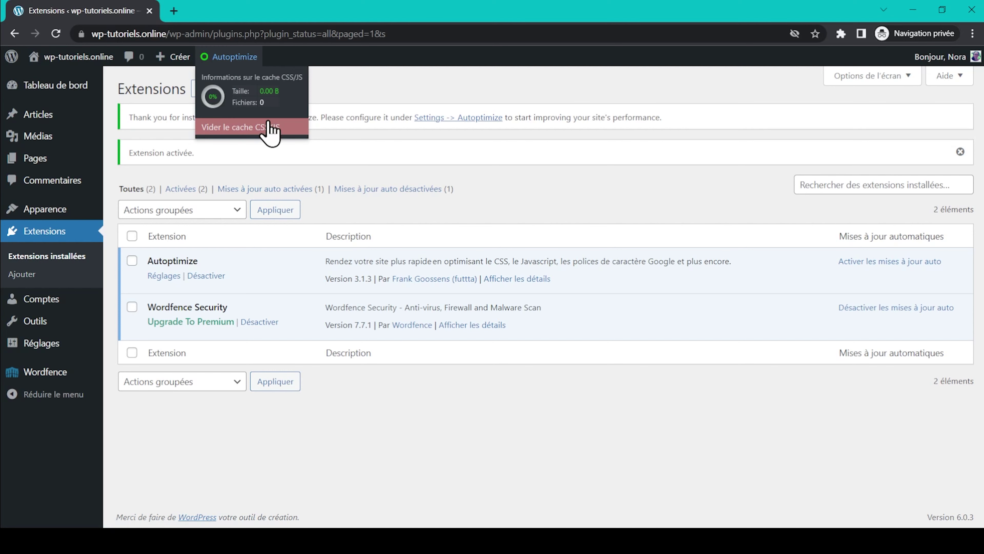
left_click(165, 276)
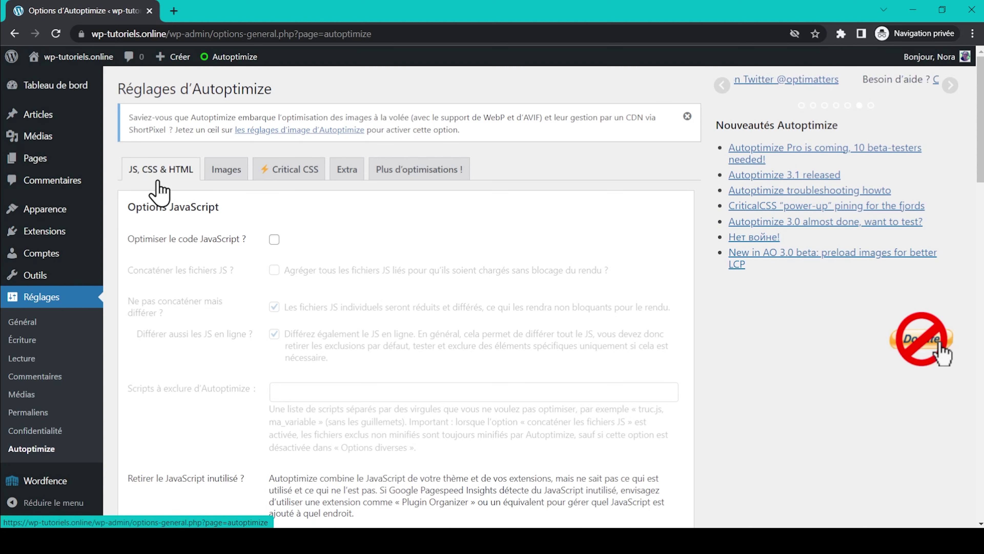
Enable JavaScript code optimization and concatenation of the JS files in the Autoptimize settings.
left_click(274, 239)
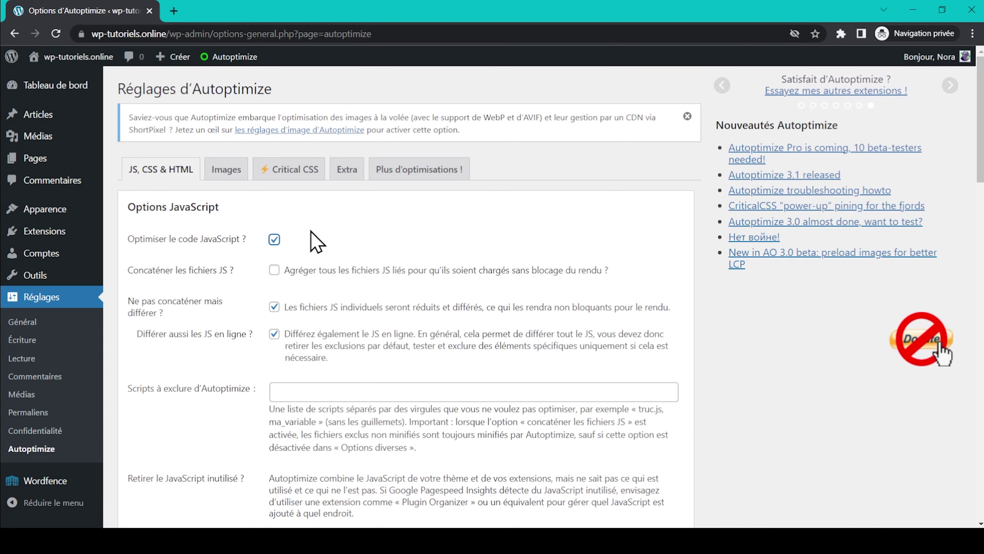
scroll(314, 242, "down", 1)
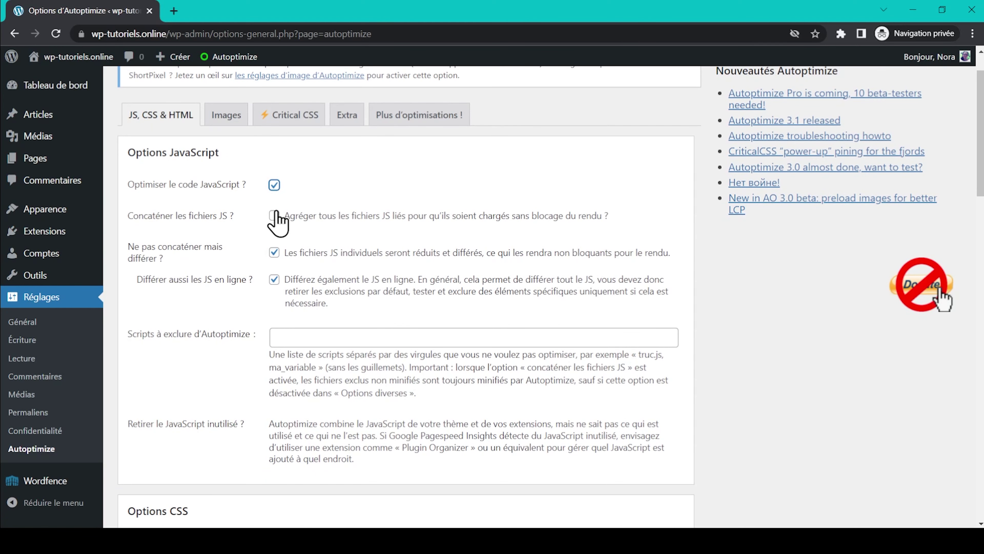
left_click(274, 216)
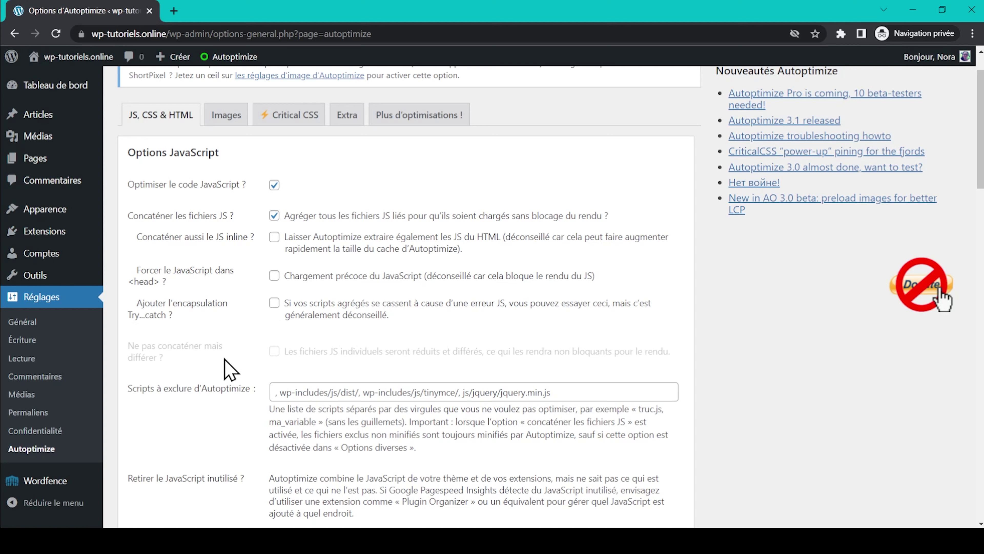
Try deferring the individual JS files instead of concatenating them, and switch back to JS concatenation.
left_click(274, 215)
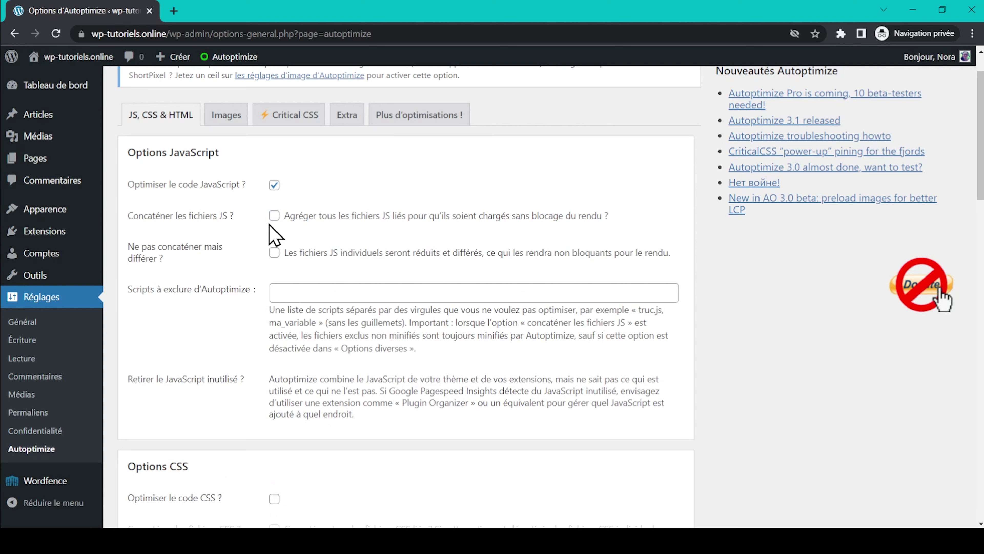
left_click(274, 252)
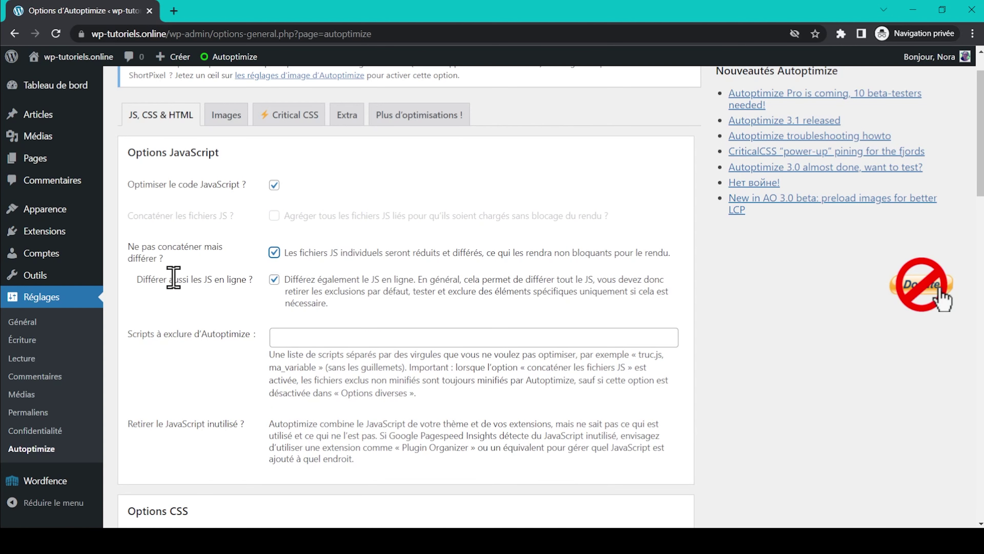
left_click(274, 279)
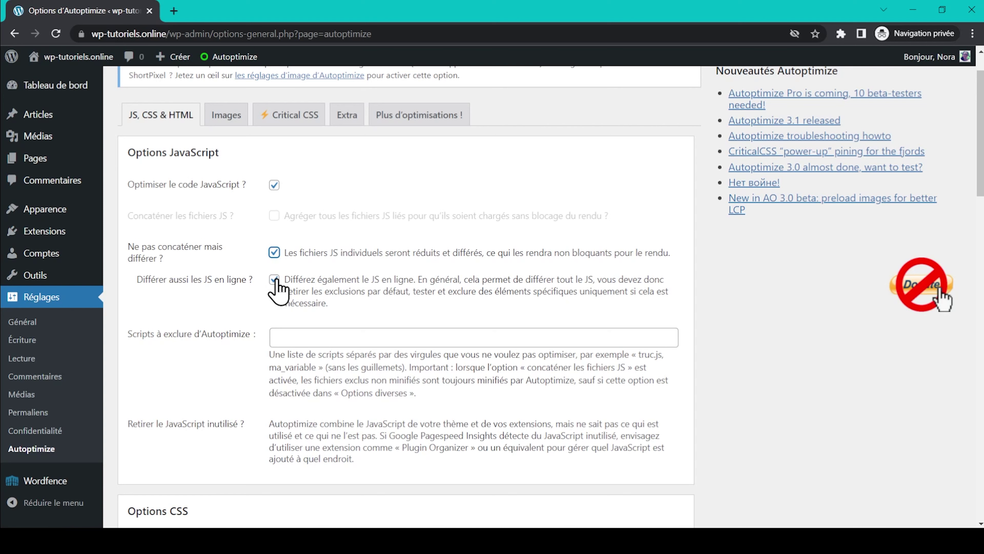
scroll(300, 327, "up", 1)
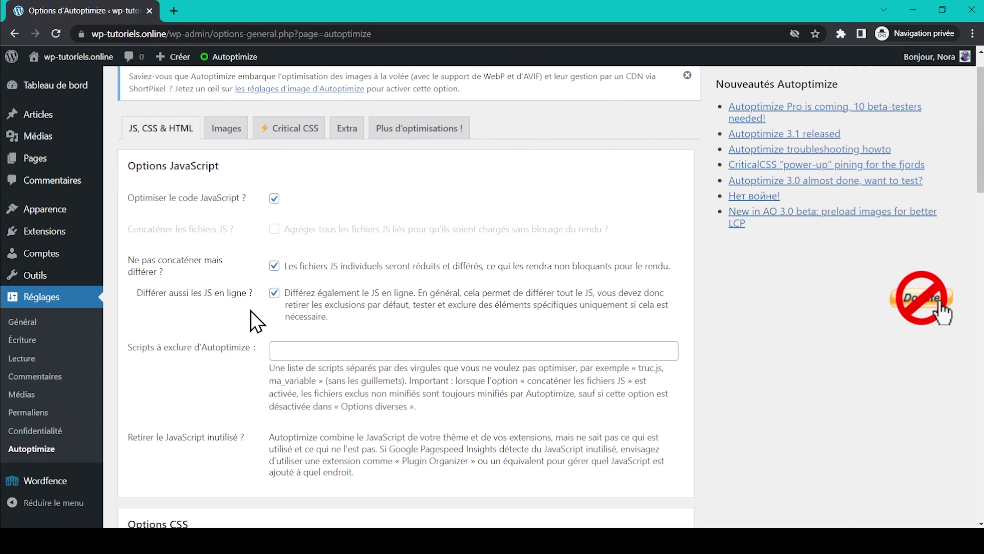
left_click(274, 267)
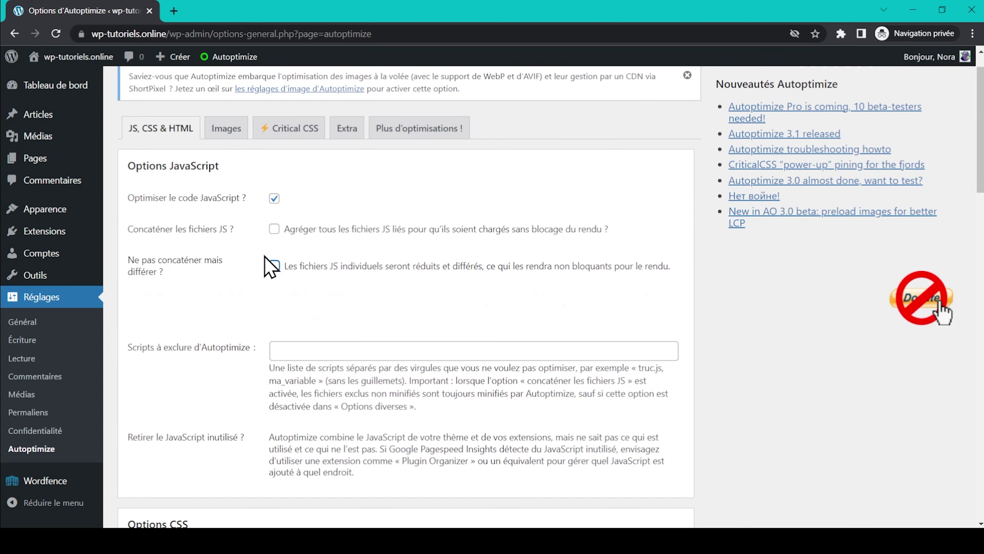
left_click(274, 229)
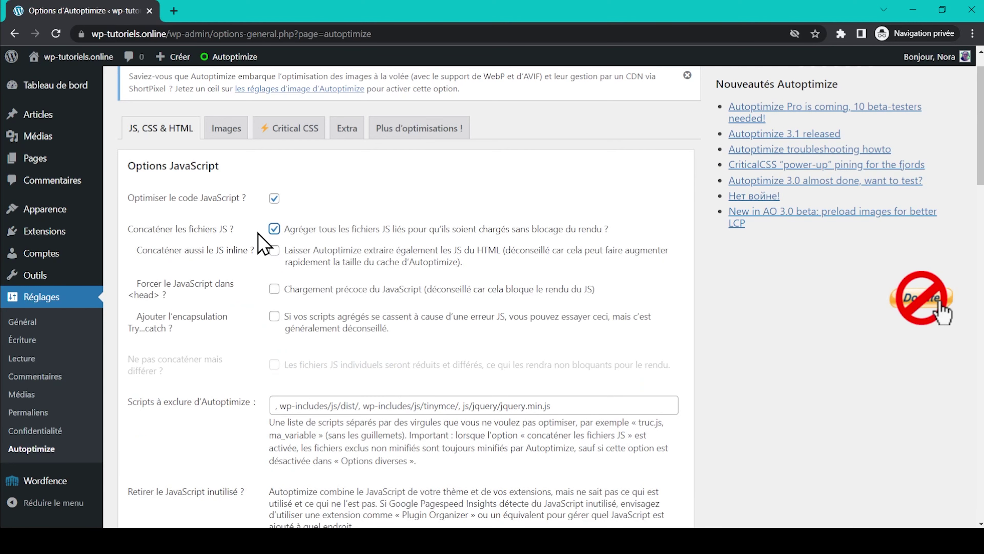
In the CSS options, enable code optimization, concatenation of CSS files and inline CSS, and elimination of render-blocking CSS.
scroll(214, 372, "down", 2)
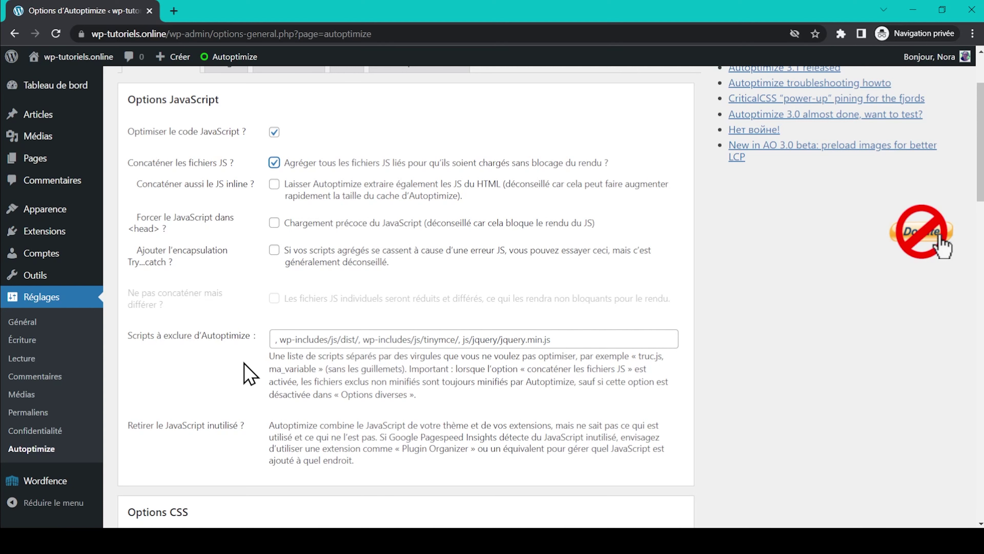
scroll(250, 374, "down", 10)
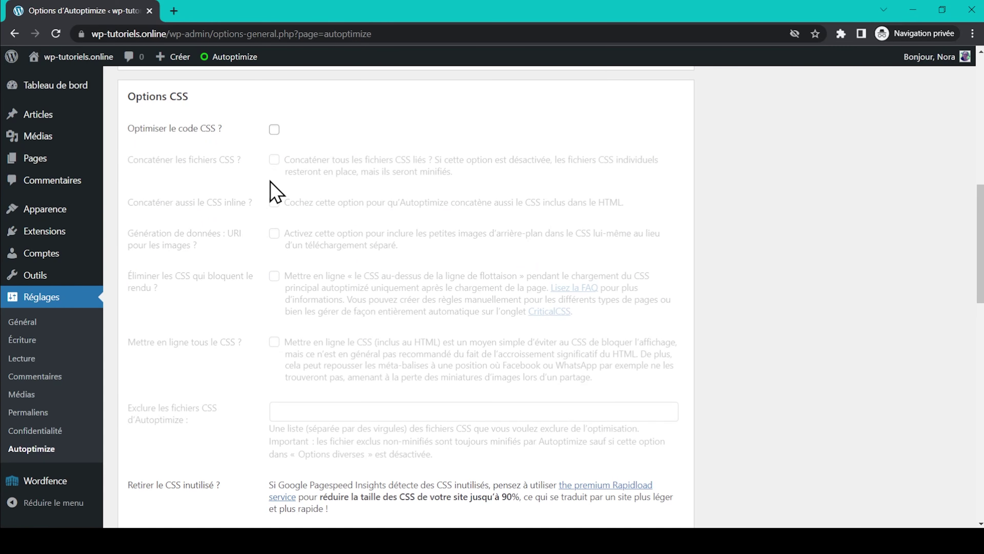
left_click(274, 130)
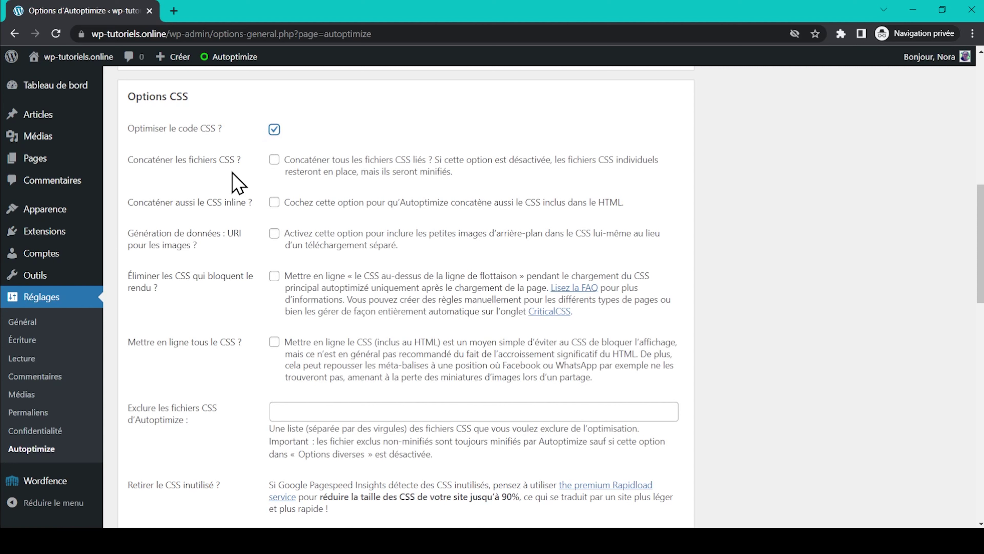
left_click(273, 161)
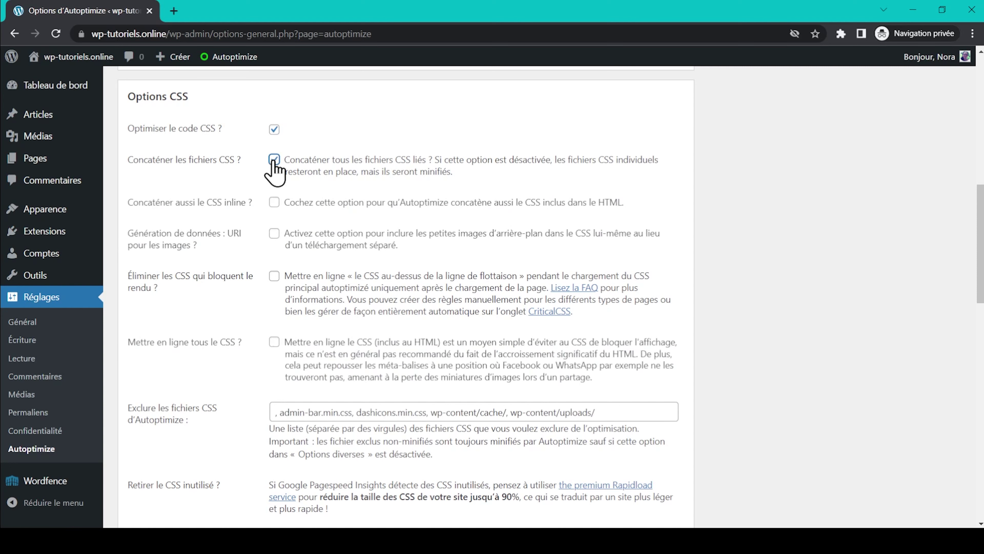
left_click(274, 160)
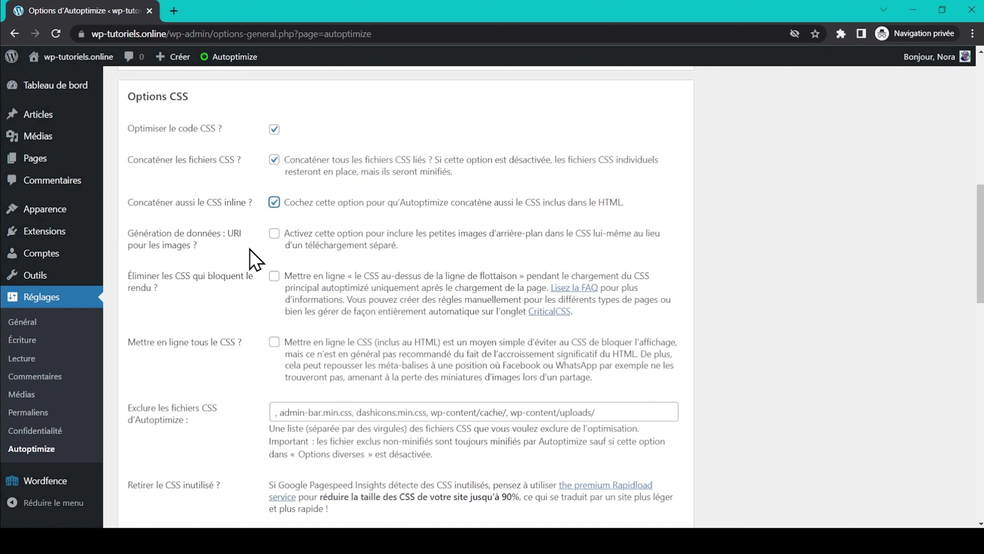
scroll(251, 259, "down", 3)
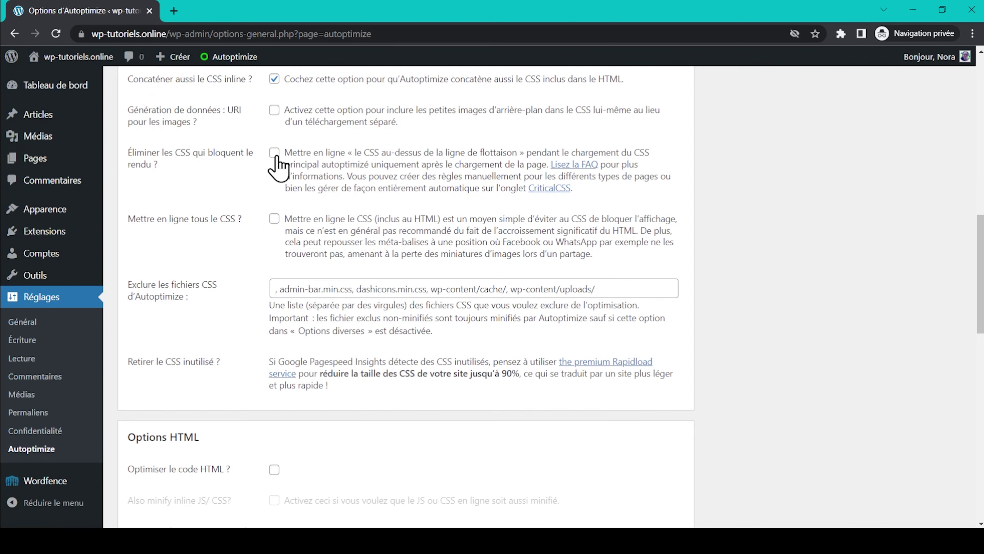
left_click(274, 153)
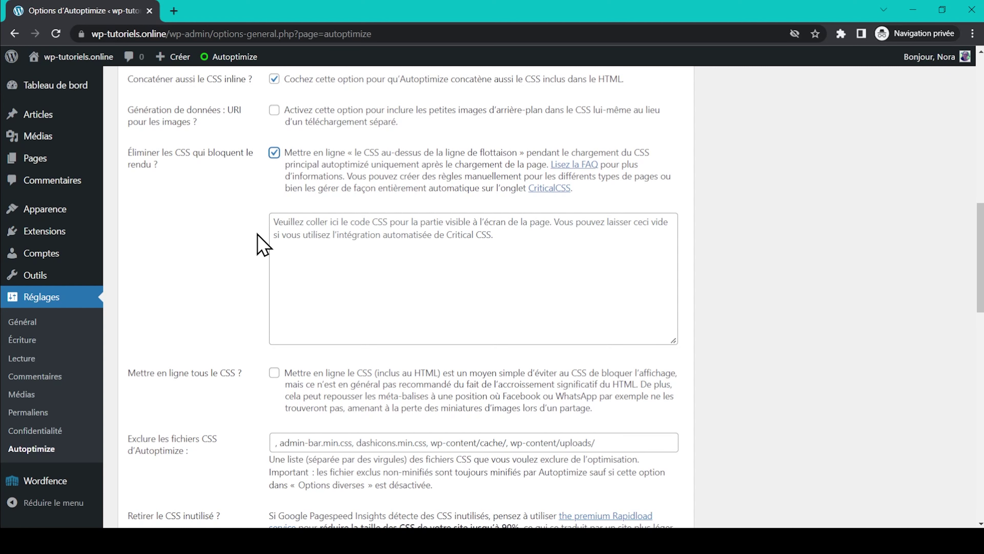
Enable HTML code optimization and the option to keep HTML comments in the page.
scroll(258, 240, "down", 2)
scroll(257, 234, "down", 2)
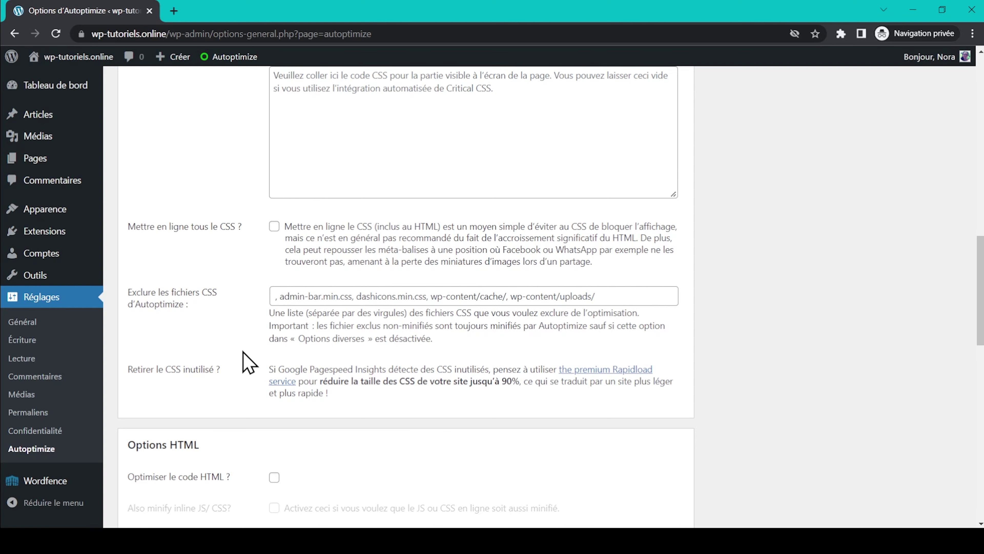
scroll(237, 341, "down", 5)
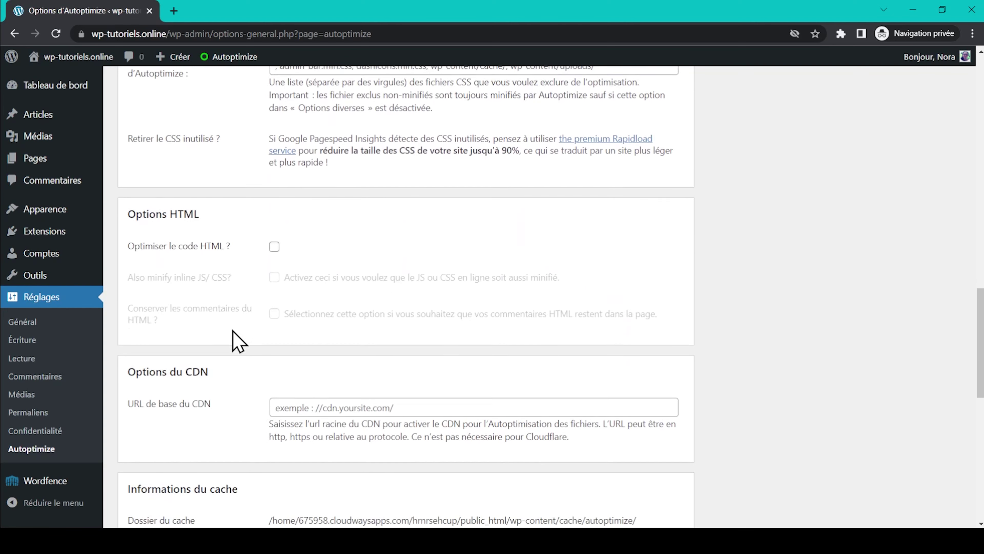
left_click(274, 224)
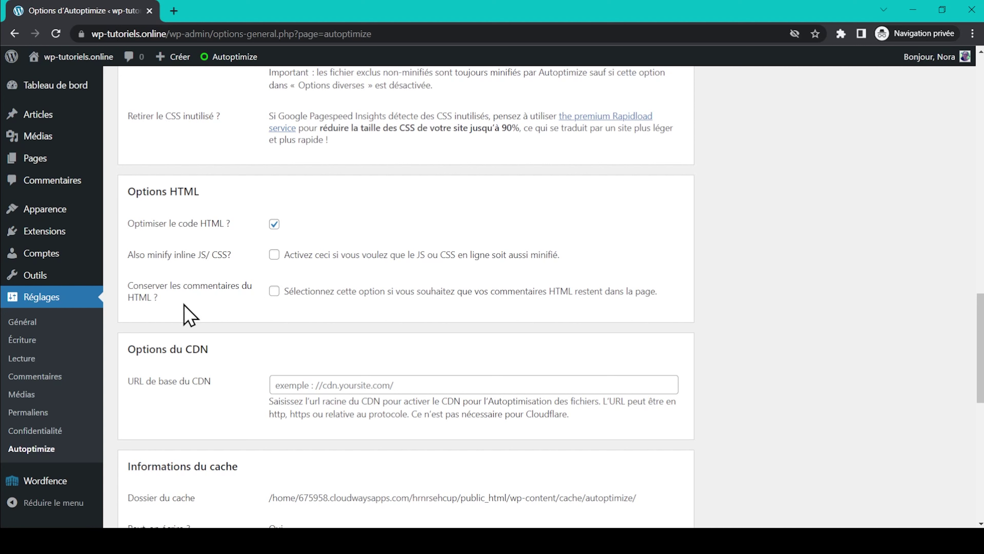
left_click(274, 291)
Disable optimization for logged-in editors and administrators, then save the settings and clear the cache.
scroll(257, 312, "down", 4)
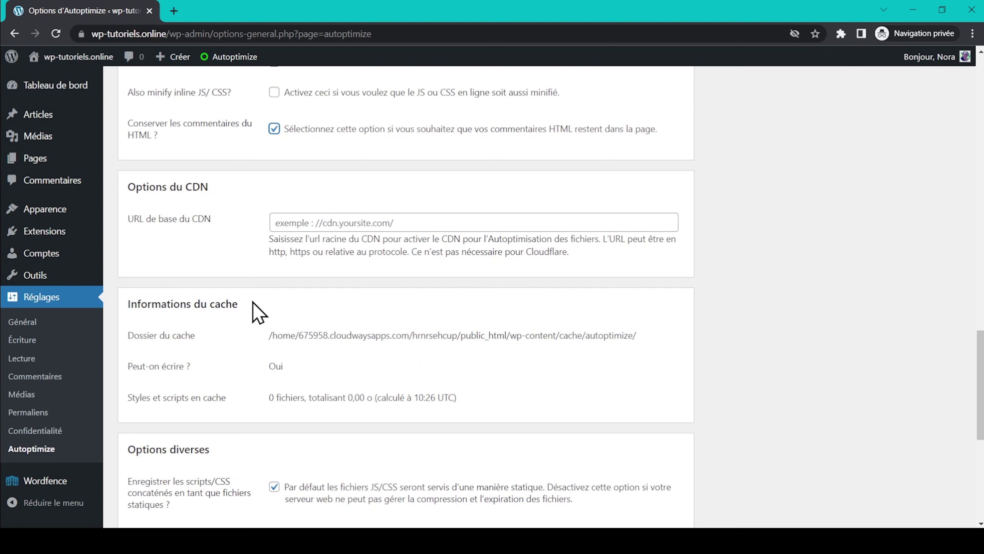
left_click(276, 220)
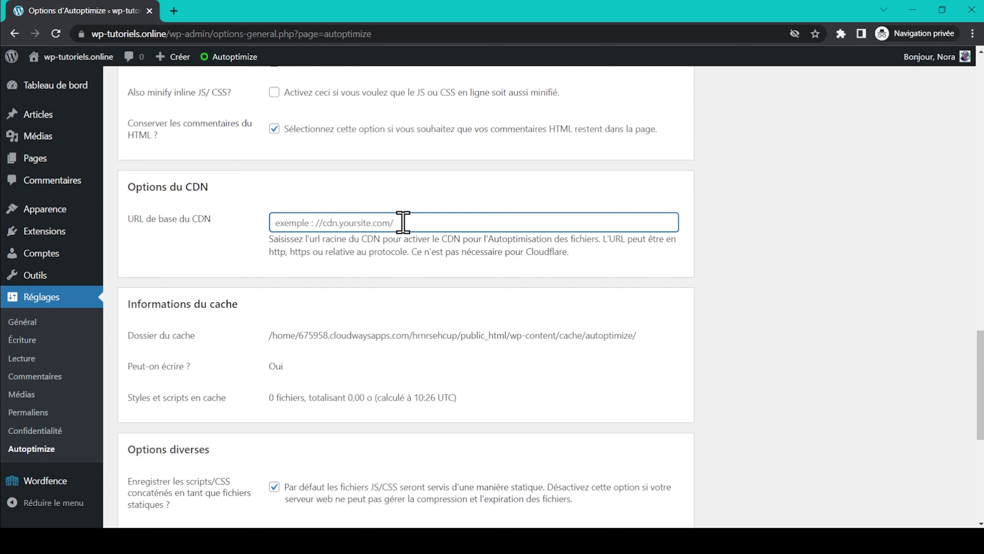
scroll(403, 222, "down", 3)
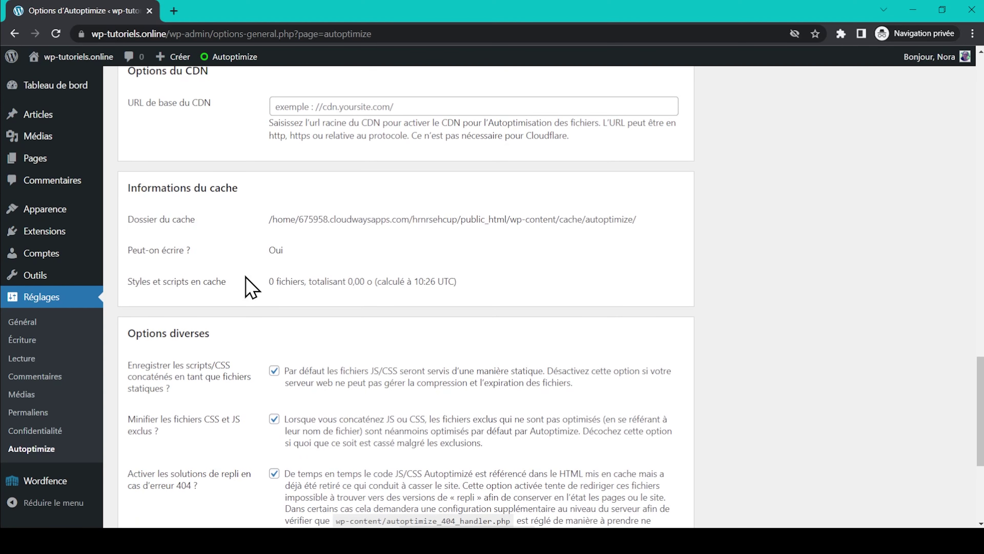
scroll(251, 287, "down", 5)
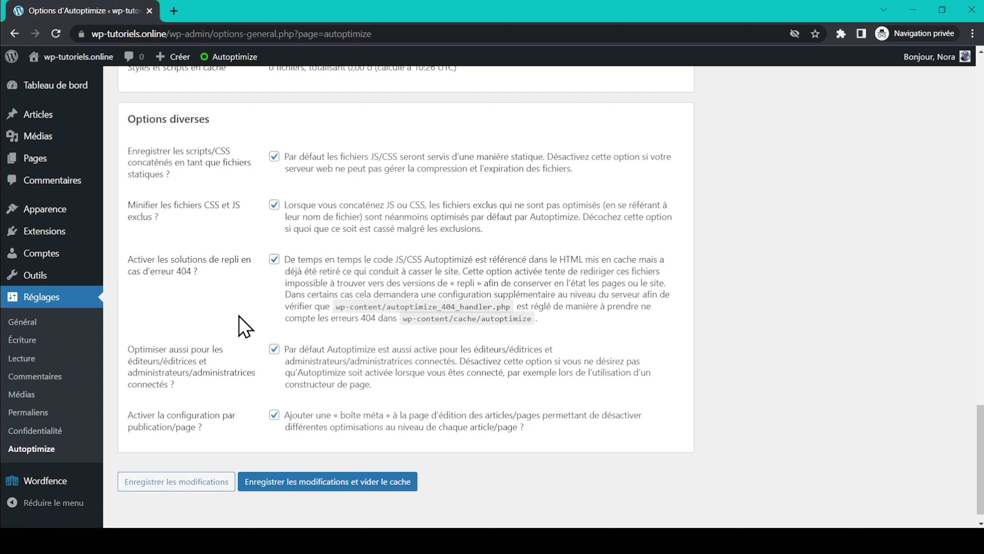
left_click(275, 350)
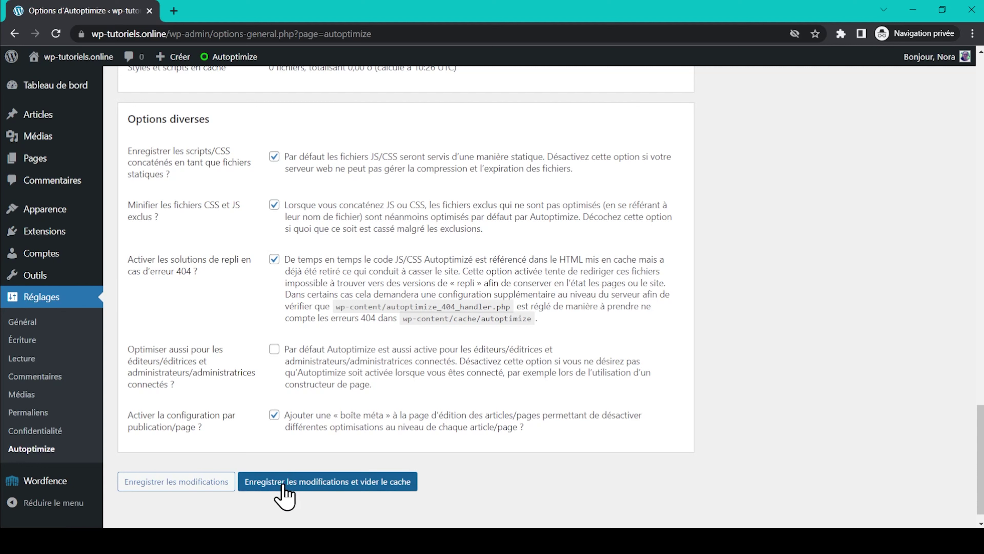
left_click(306, 481)
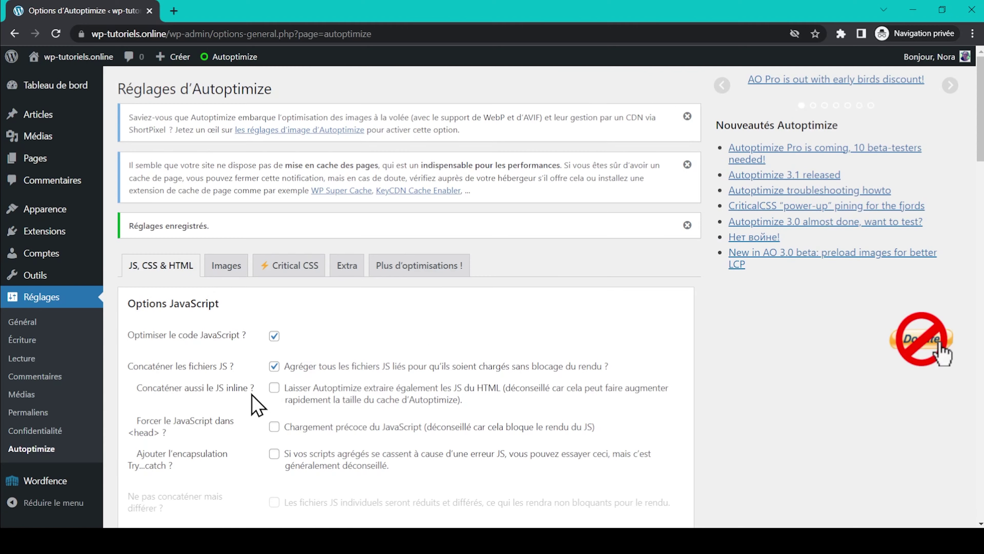
In the image settings, enable on-the-fly image optimization with delivery through the ShortPixel CDN.
left_click(221, 266)
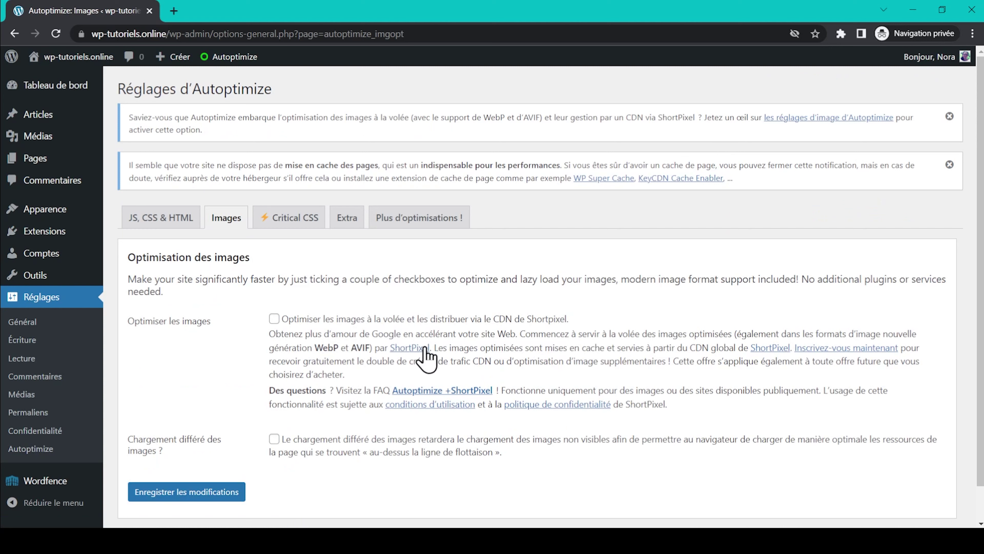
left_click(274, 319)
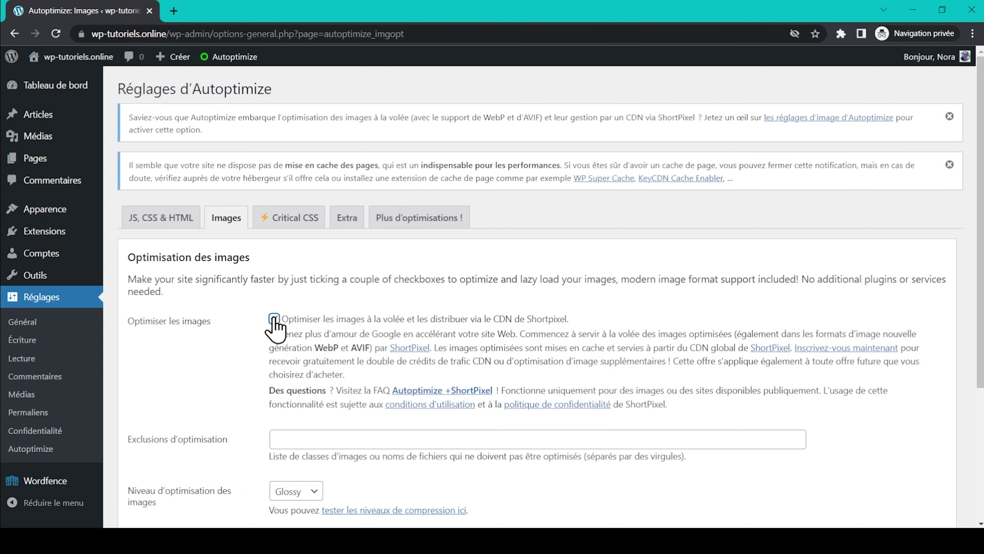
scroll(264, 323, "down", 5)
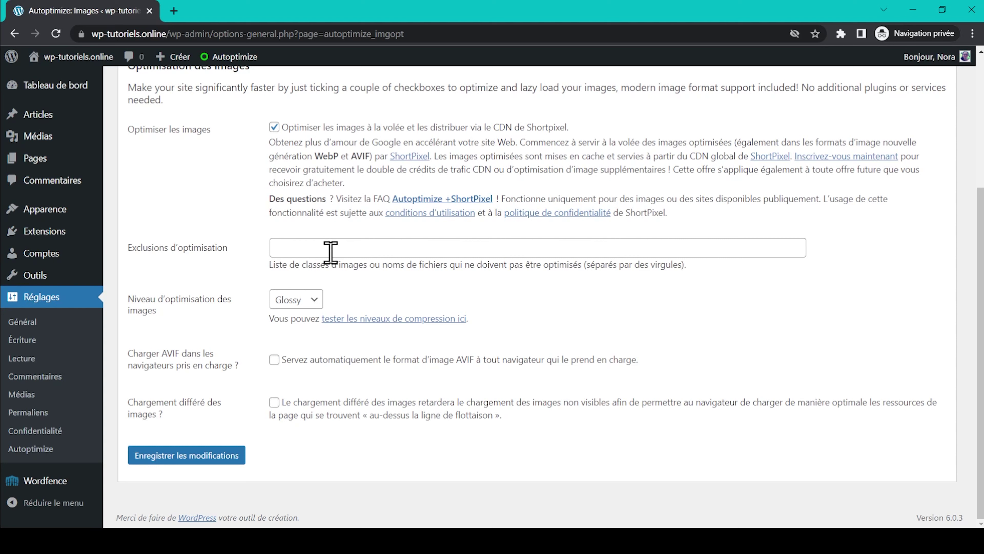
Enable automatic AVIF delivery to supported browsers, and turn off on-the-fly image optimization through the ShortPixel CDN.
left_click(315, 304)
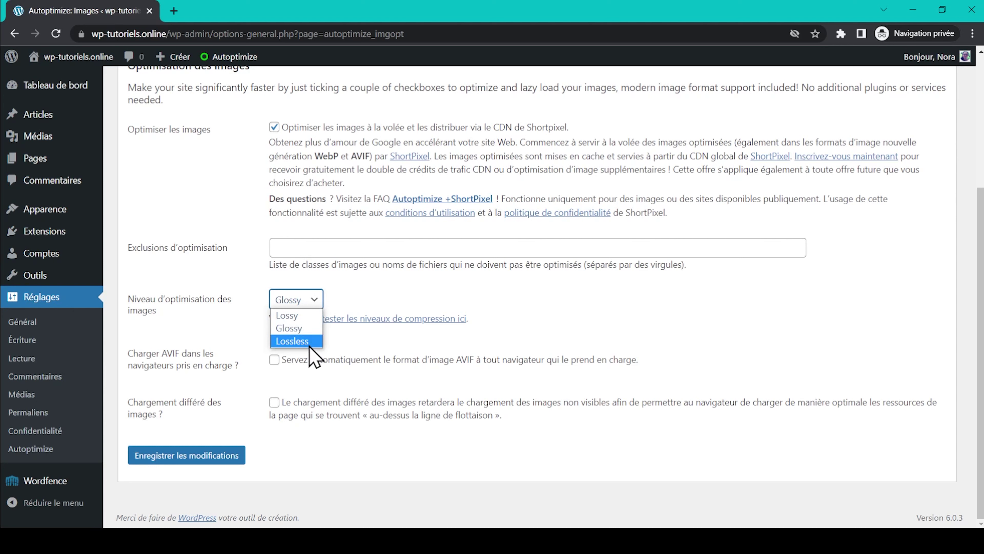
left_click(242, 336)
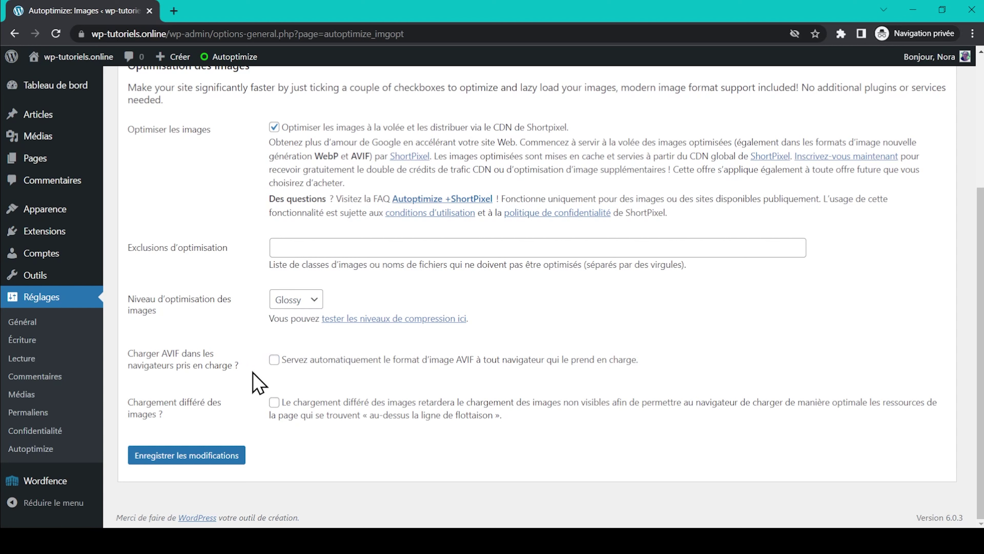
left_click(274, 360)
left_click(274, 127)
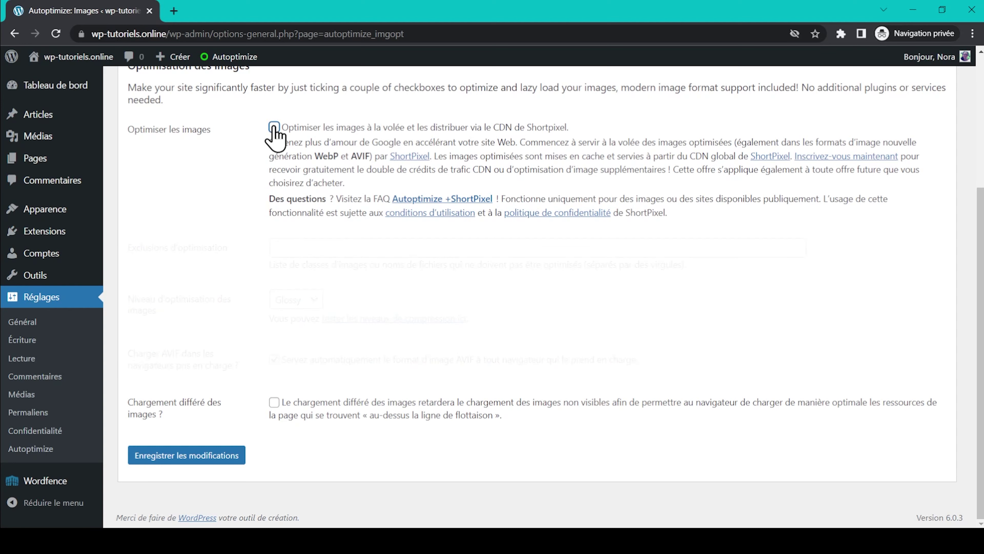
left_click(240, 328)
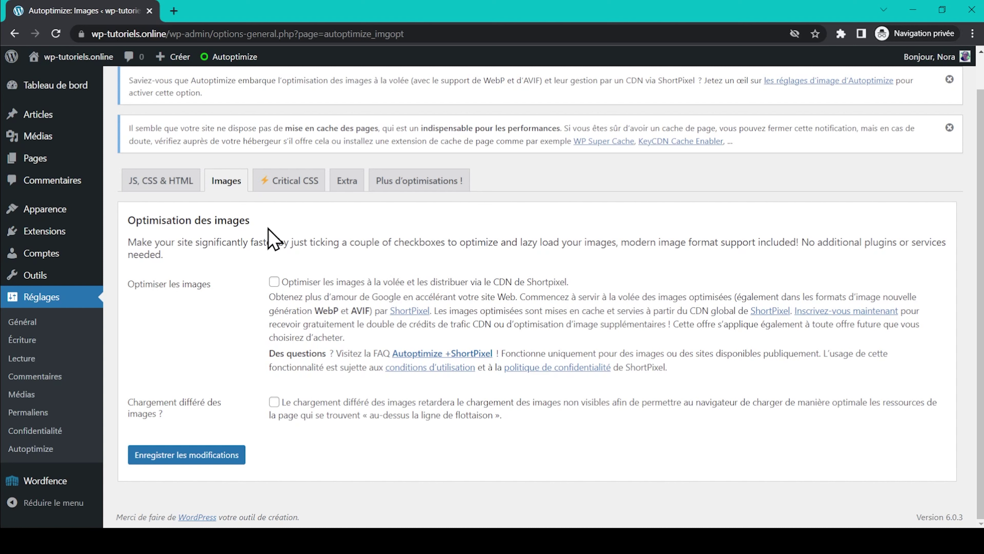
Examine the Critical CSS settings, including the rules, the criticalcss.com subscription information and the API key section.
left_click(283, 187)
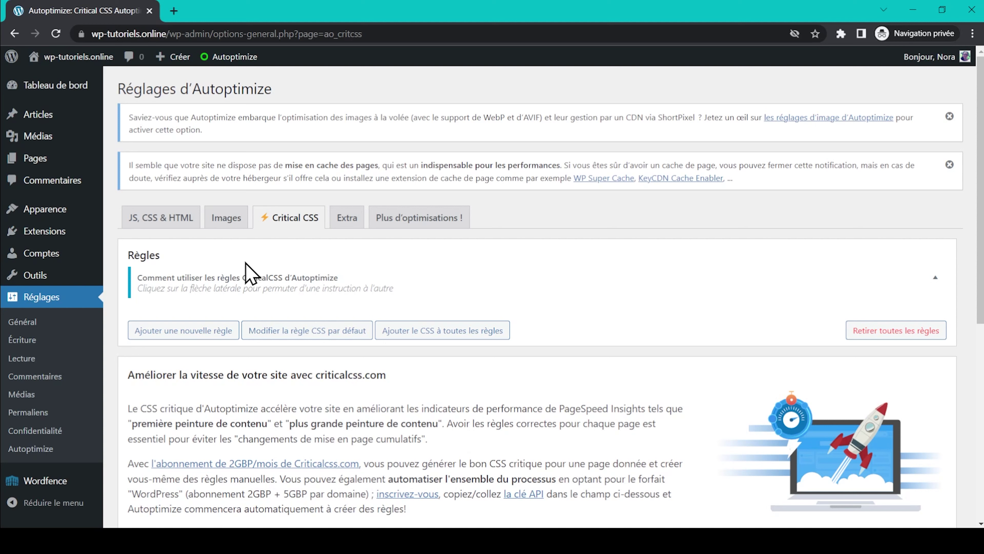
scroll(246, 267, "down", 5)
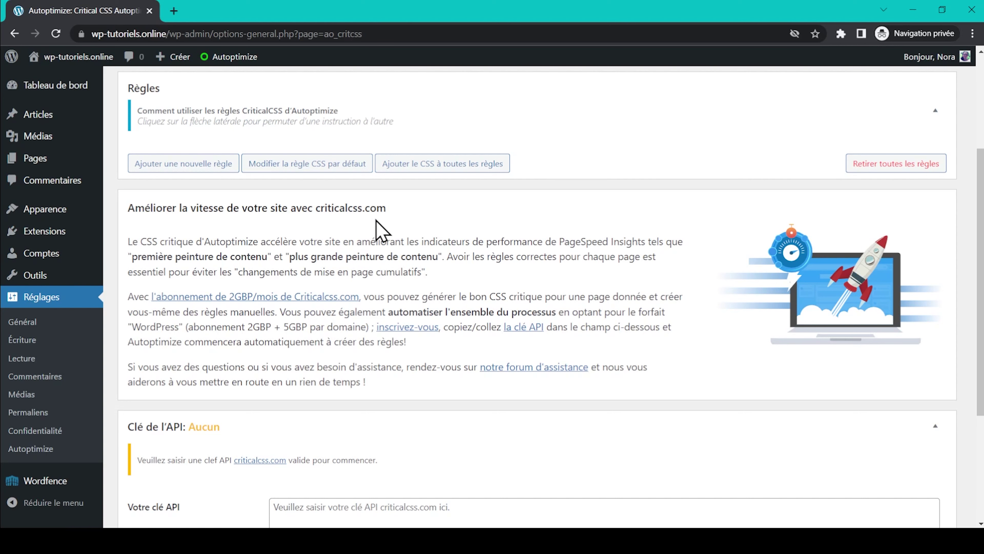
scroll(379, 228, "down", 2)
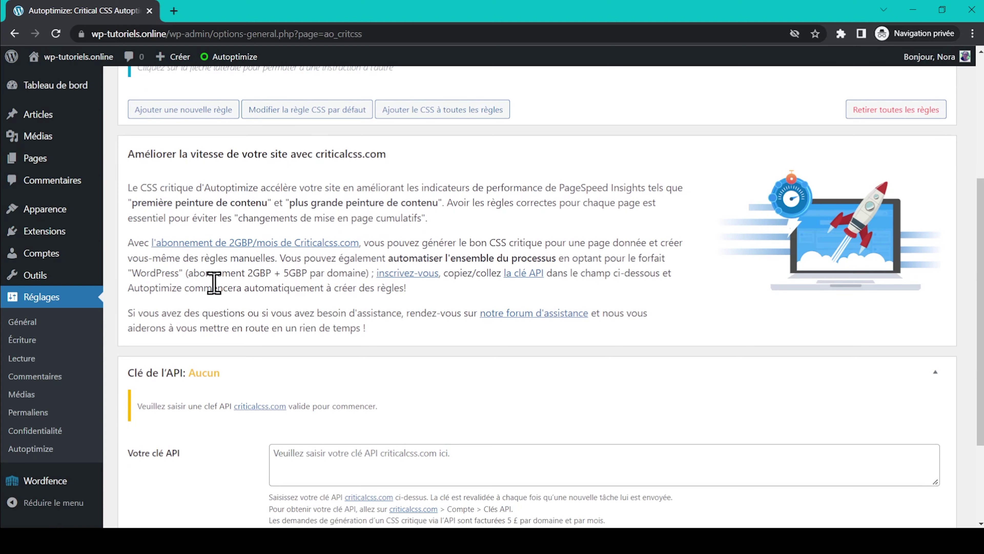
scroll(260, 315, "down", 3)
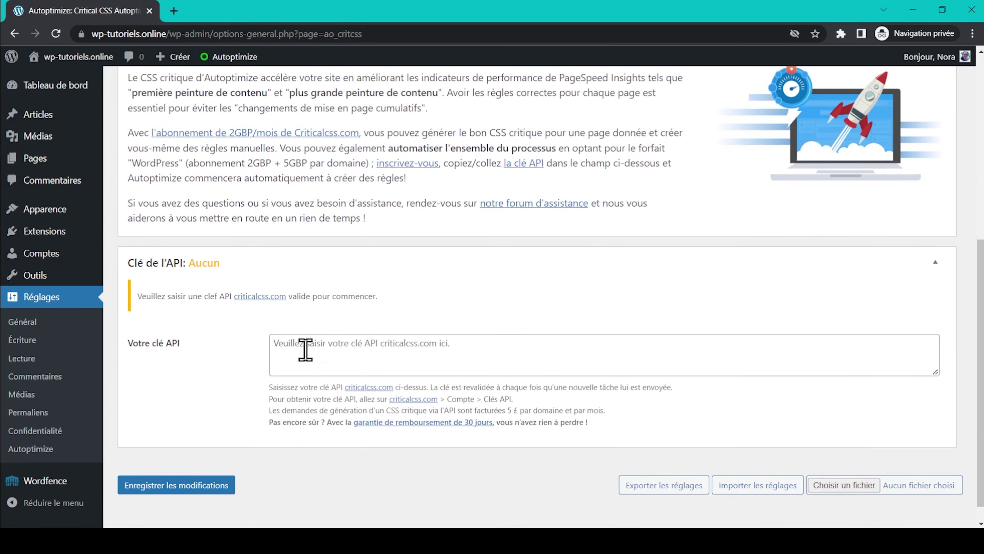
scroll(365, 349, "up", 8)
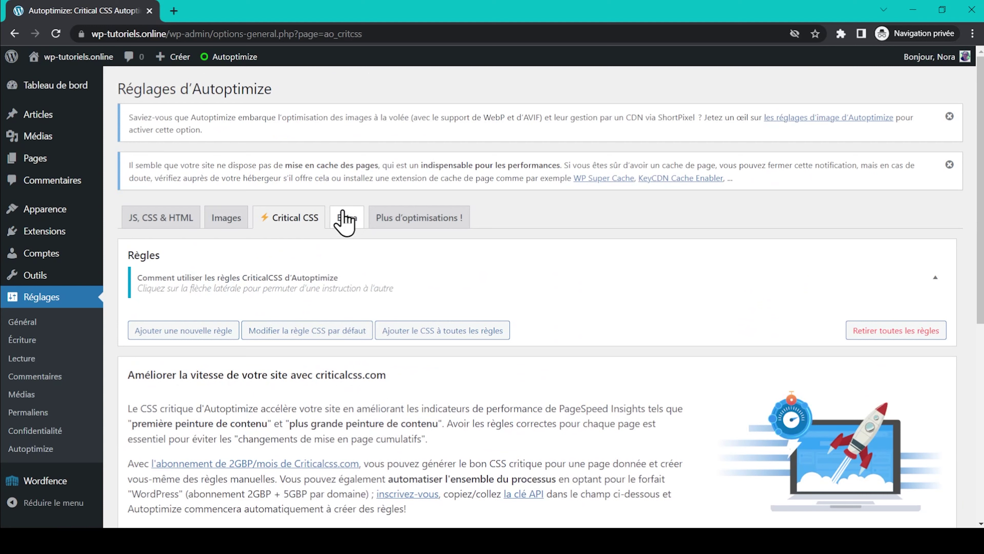
In the extra auto-optimizations, set Google Fonts to combine and preload in the head, and enable removal of emojis and WordPress block CSS.
left_click(344, 221)
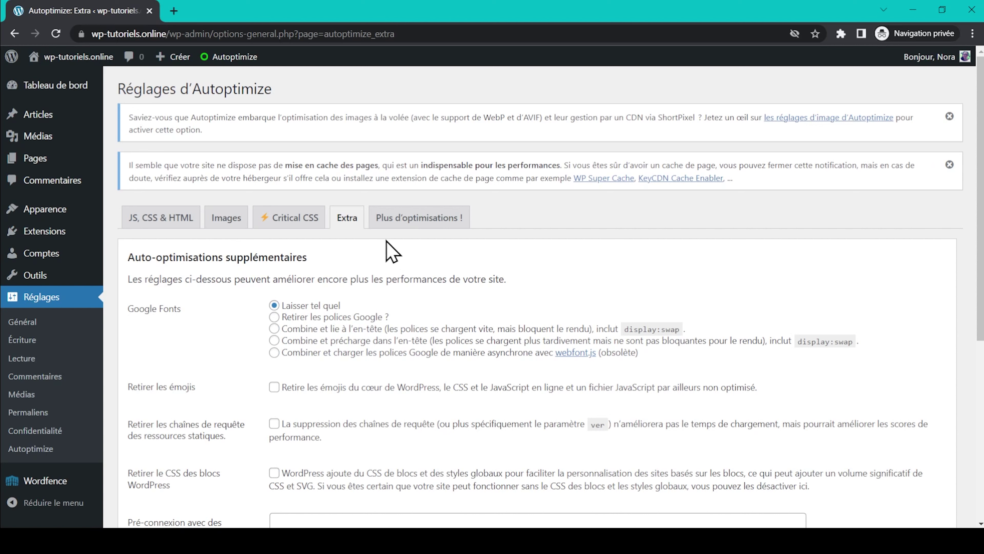
left_click(274, 341)
left_click(274, 388)
scroll(219, 382, "down", 3)
scroll(216, 376, "down", 1)
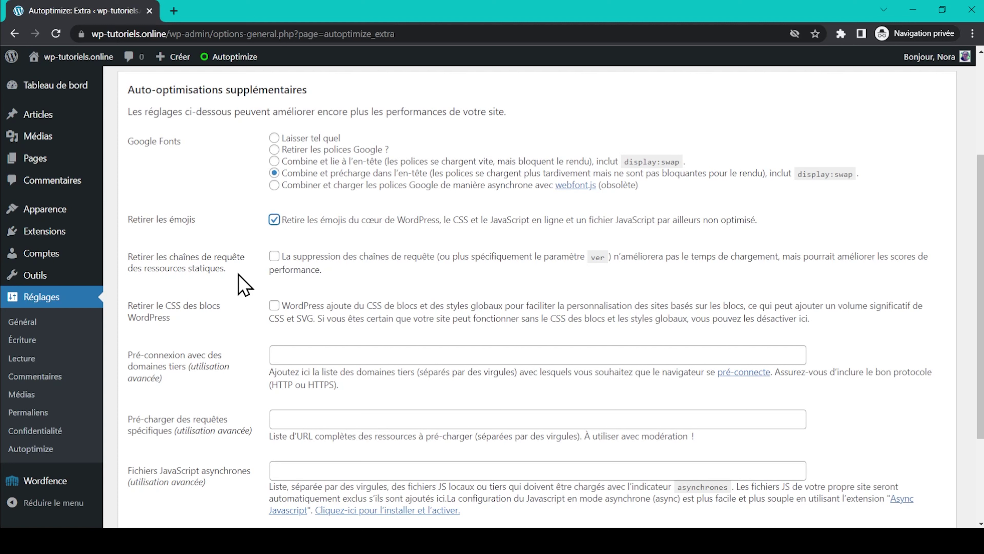
left_click(274, 306)
scroll(241, 317, "up", 1)
scroll(241, 361, "down", 4)
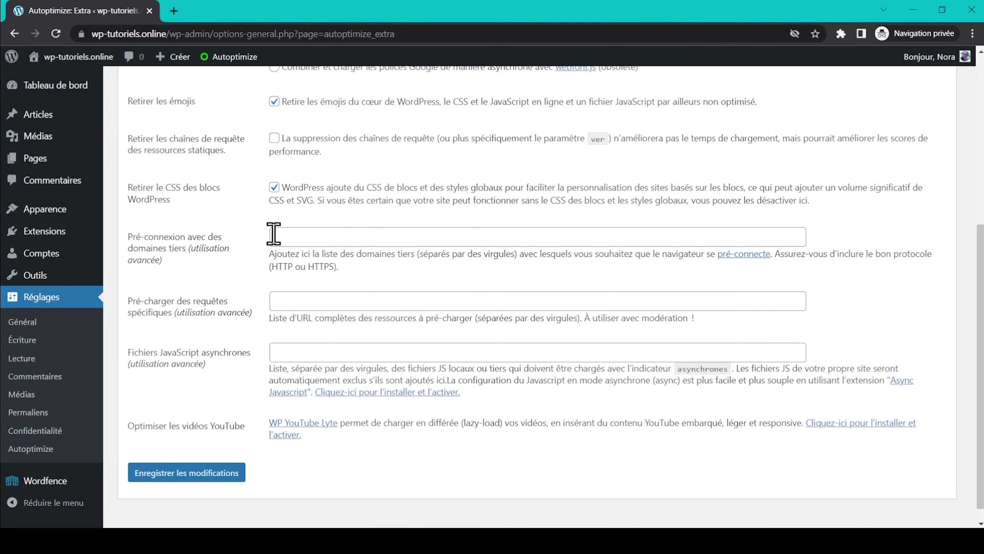
Leave the third-party pre-connection, specific request preload and asynchronous JavaScript fields empty, and save the extra settings.
left_click(296, 233)
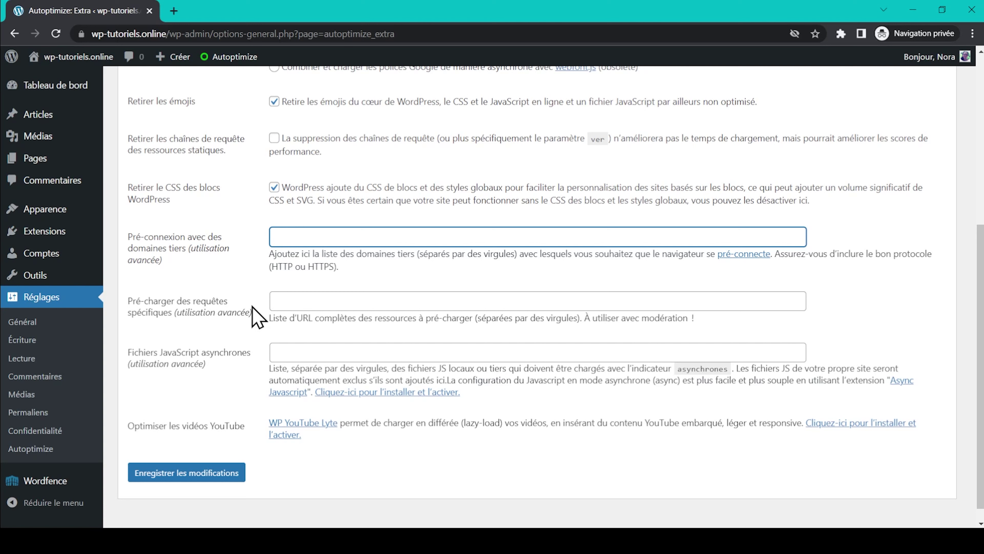
left_click(279, 302)
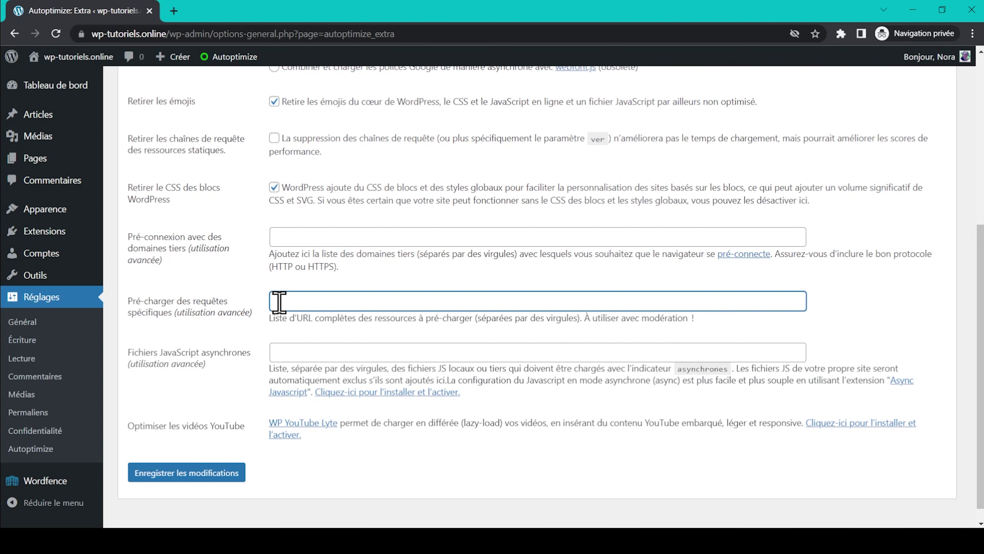
scroll(277, 305, "down", 1)
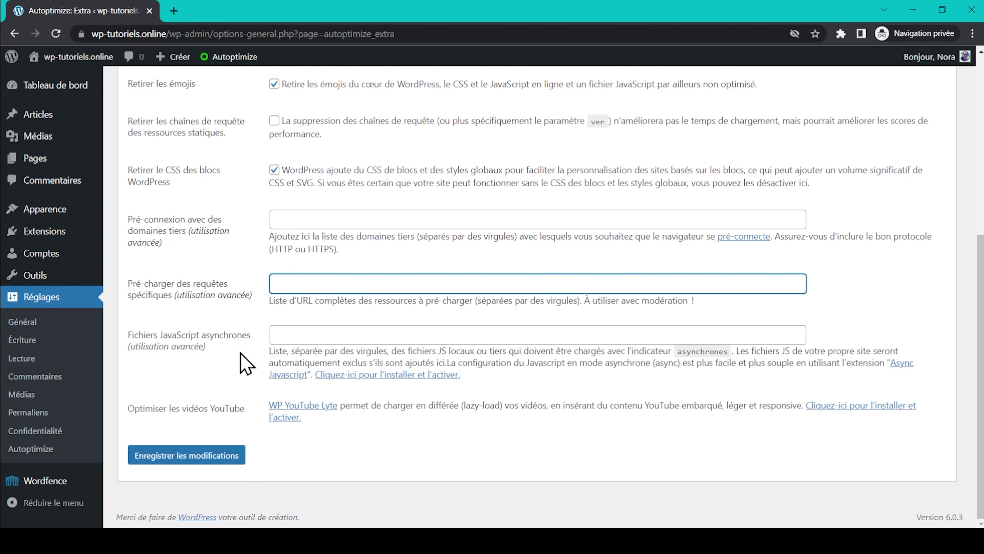
left_click(294, 334)
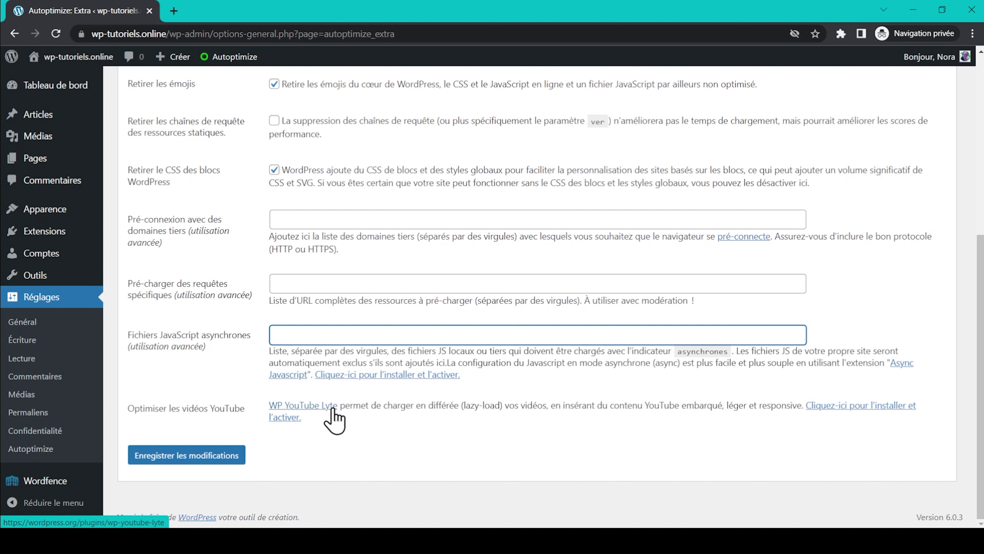
left_click(198, 457)
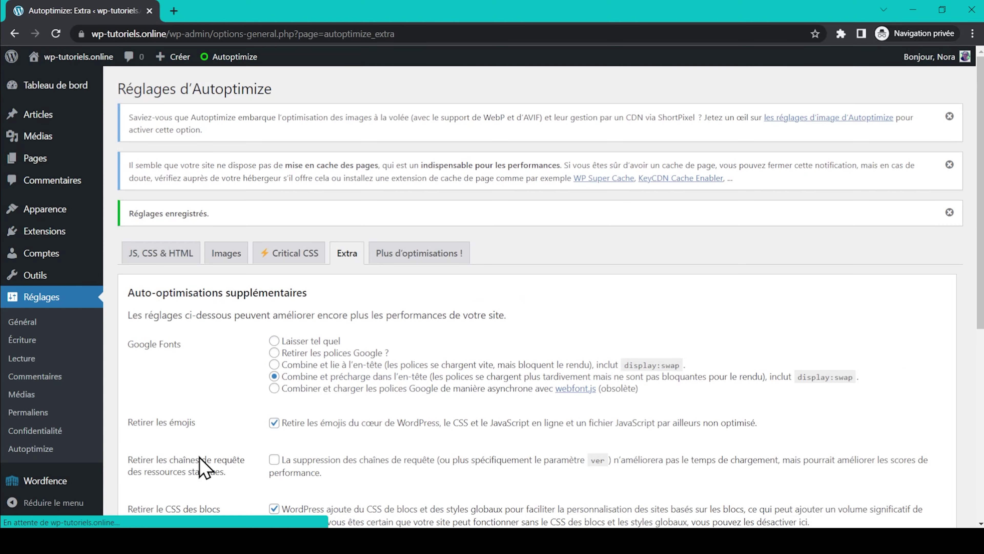
Look over the further optimization services offered for Autoptimize, and empty the CSS/JS cache.
left_click(415, 256)
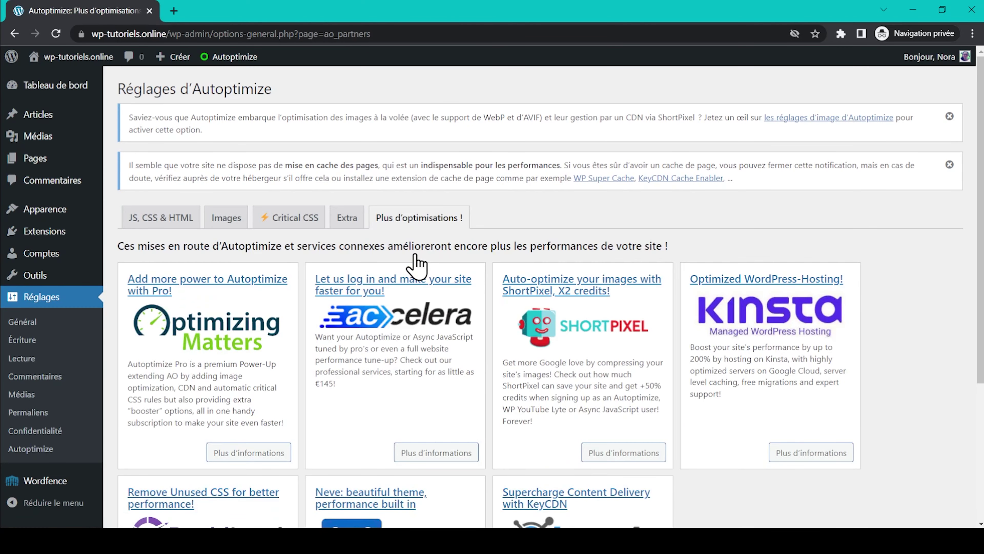
scroll(113, 257, "down", 3)
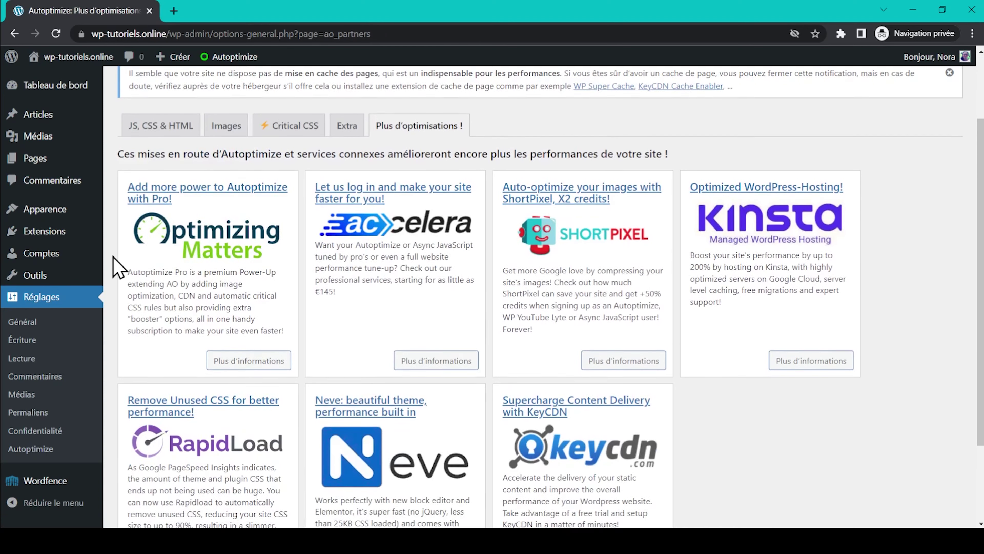
scroll(113, 258, "up", 3)
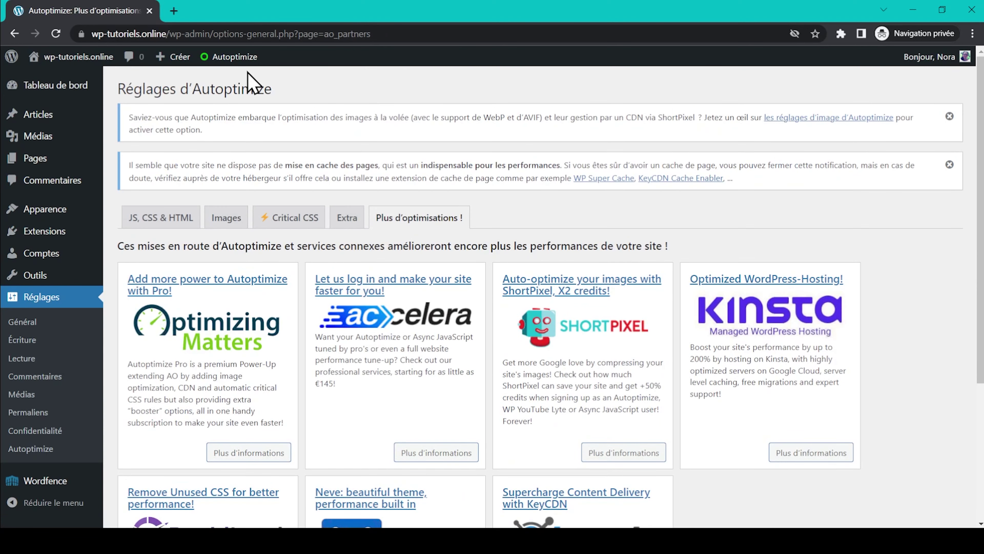
mouse_move(225, 64)
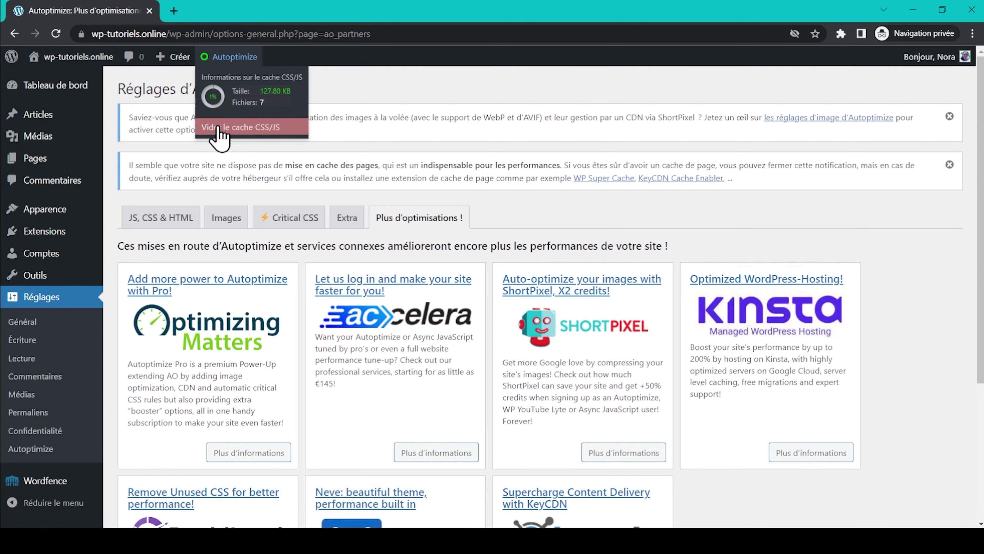
left_click(231, 128)
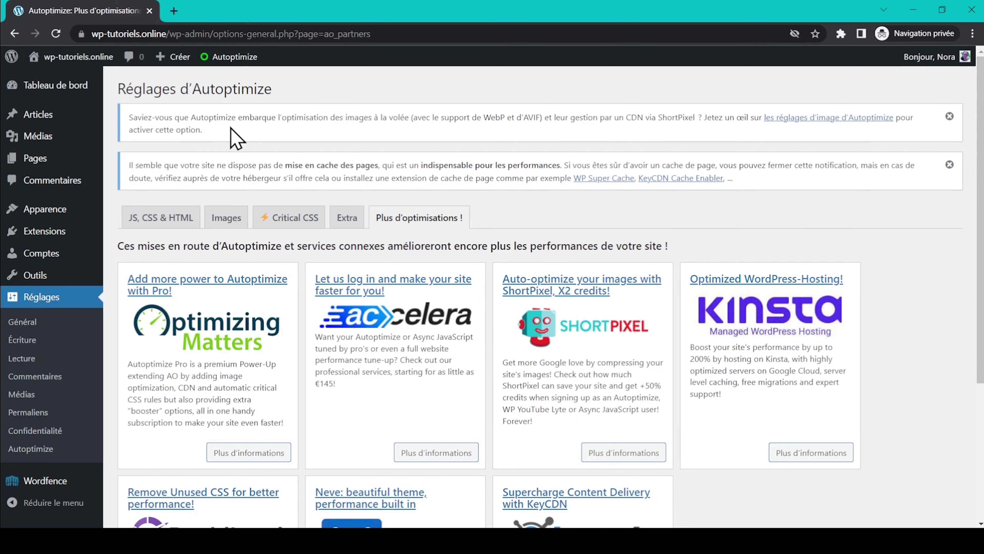